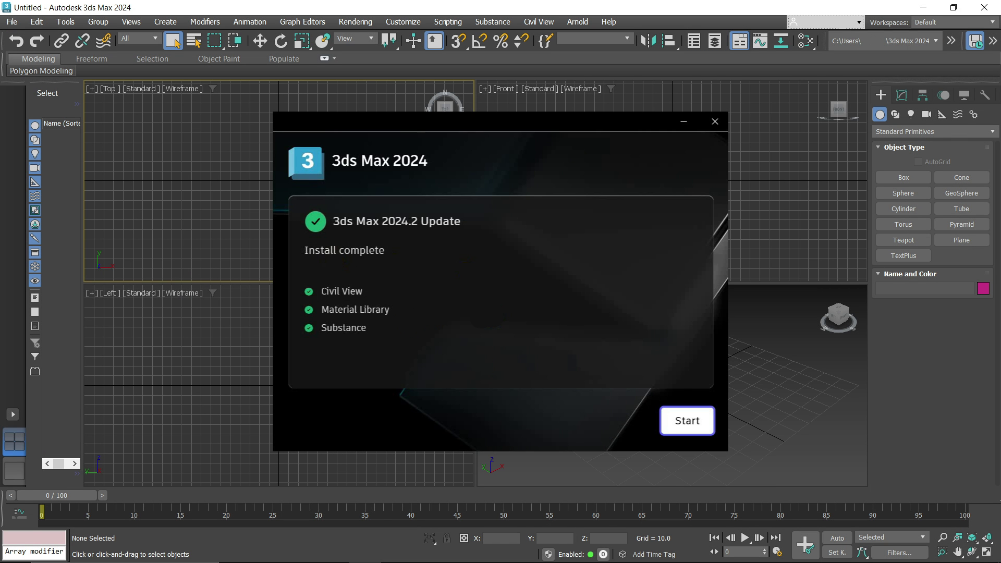
Confirm the Install complete dialog's Start button with Enter.
key("Return")
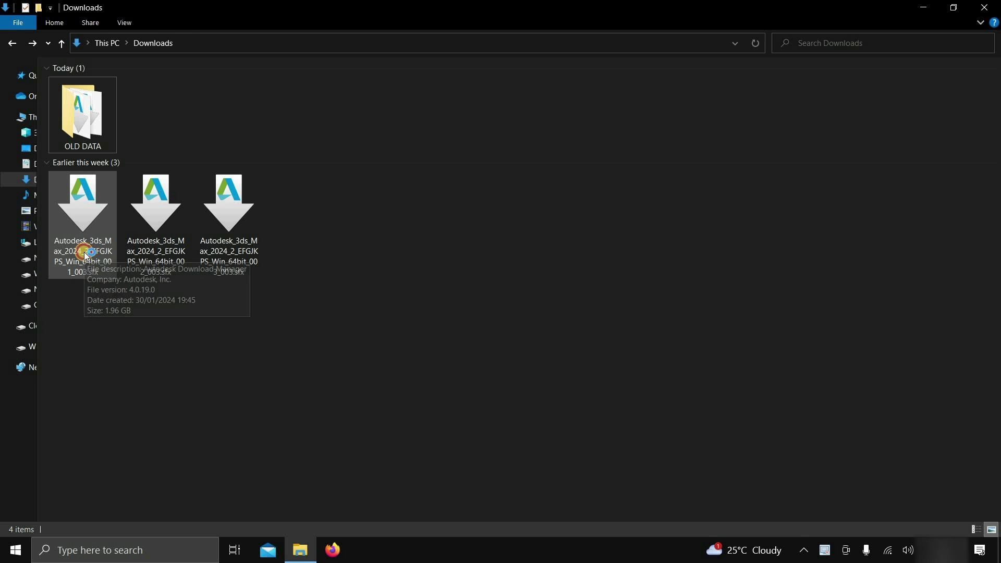
Extract the first Autodesk_3ds_Max .sfx installer part into C:\Autodesk\.
left_click(87, 255)
double_click(86, 256)
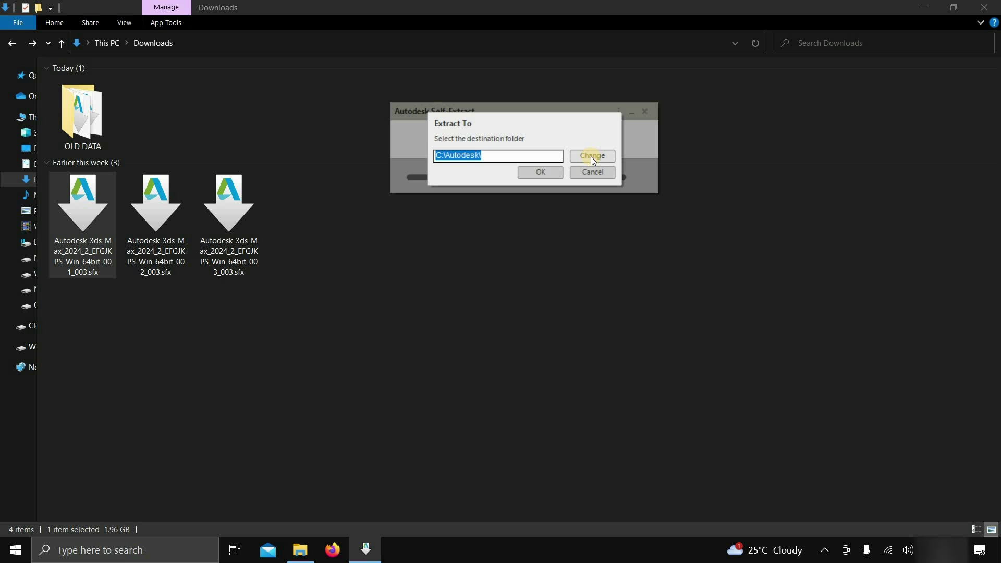
left_click(538, 173)
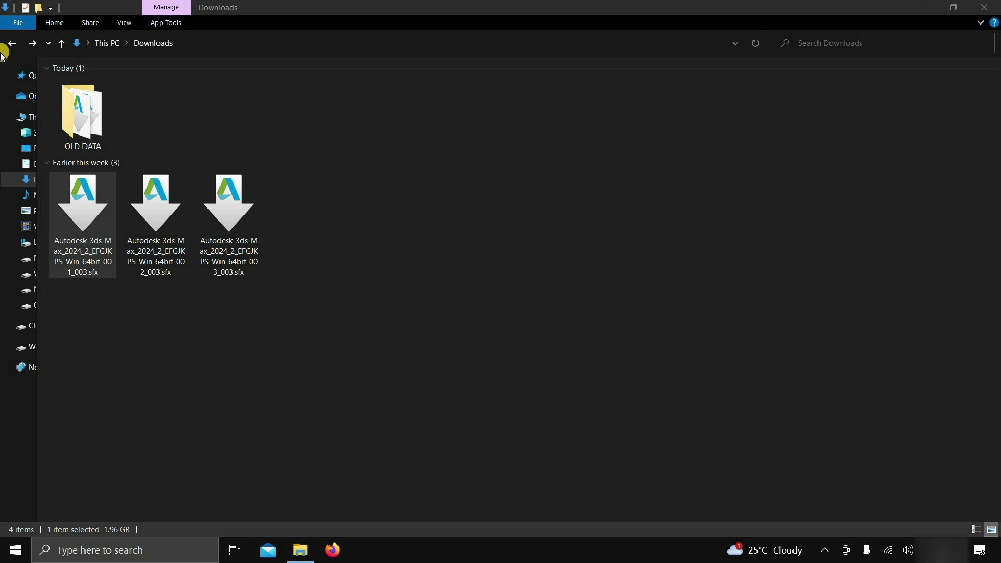
Run Setup from the extracted 3ds Max folder under C:\Autodesk.
left_click(9, 43)
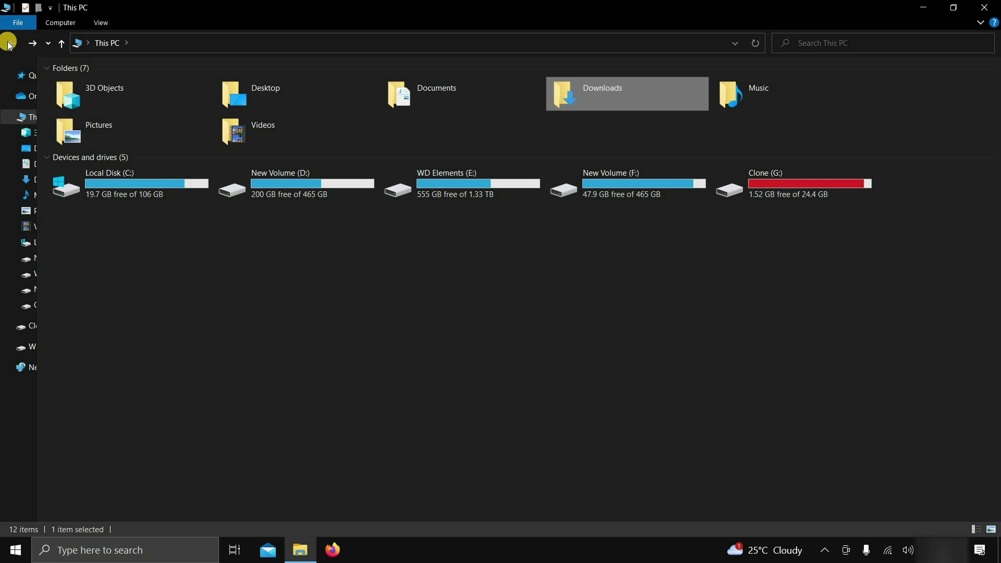
double_click(130, 198)
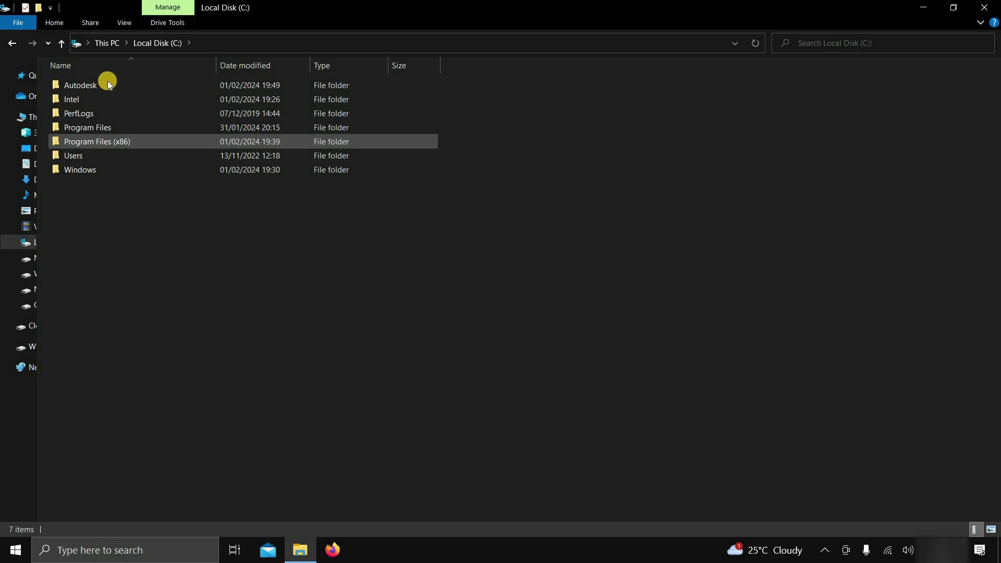
double_click(119, 86)
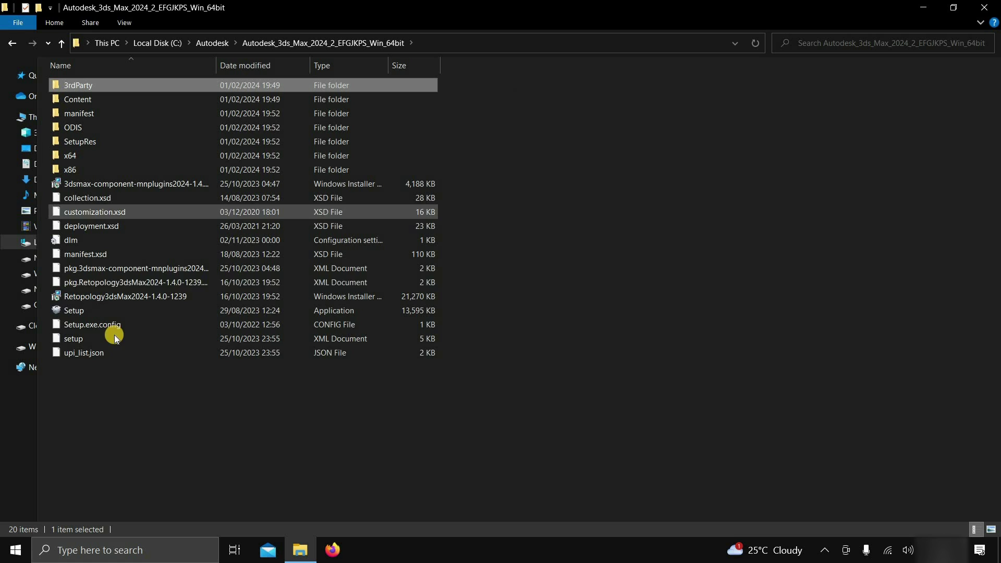
double_click(124, 312)
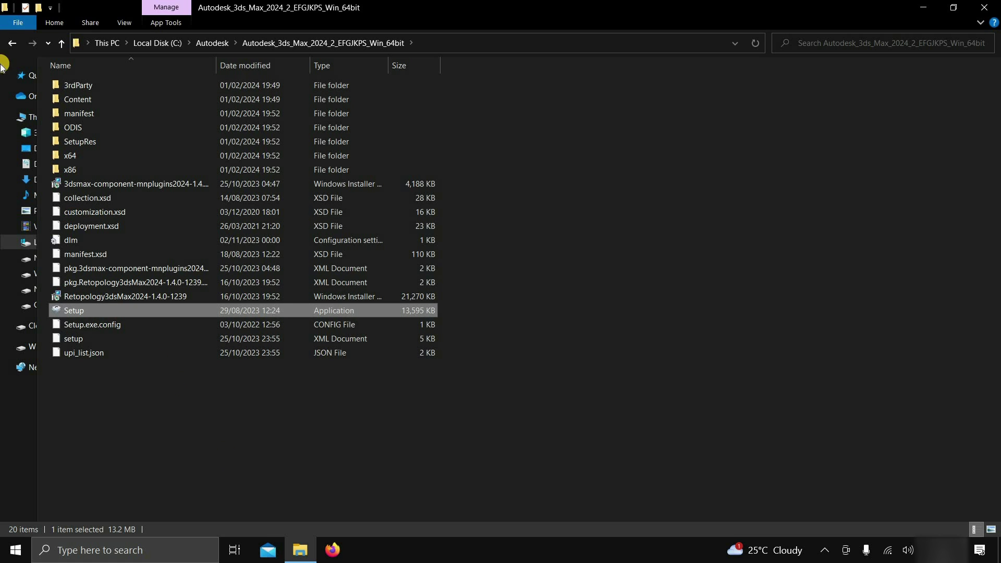
Go back up to This PC and select the Downloads folder.
left_click(13, 44)
left_click(13, 44)
left_click(13, 44)
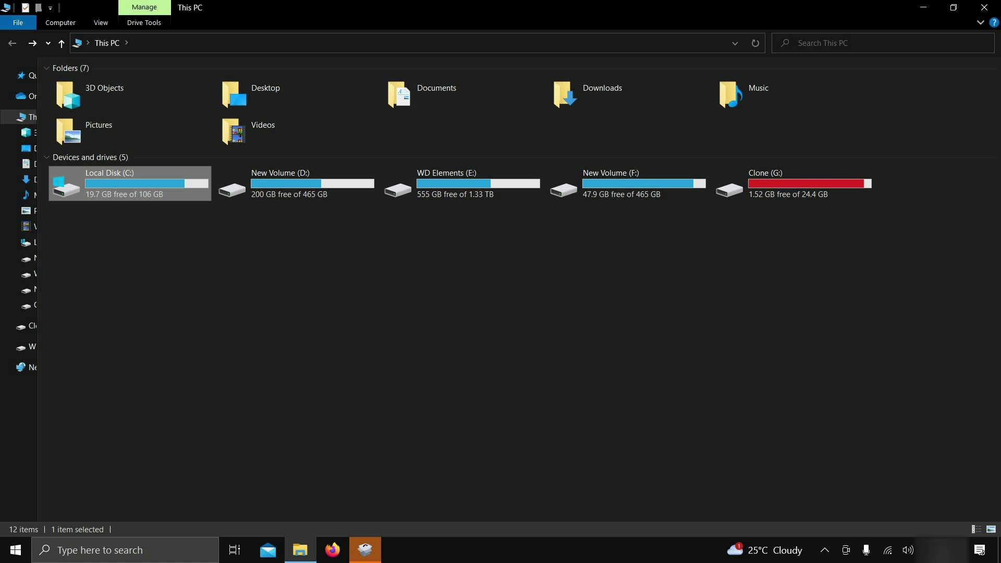
left_click(614, 99)
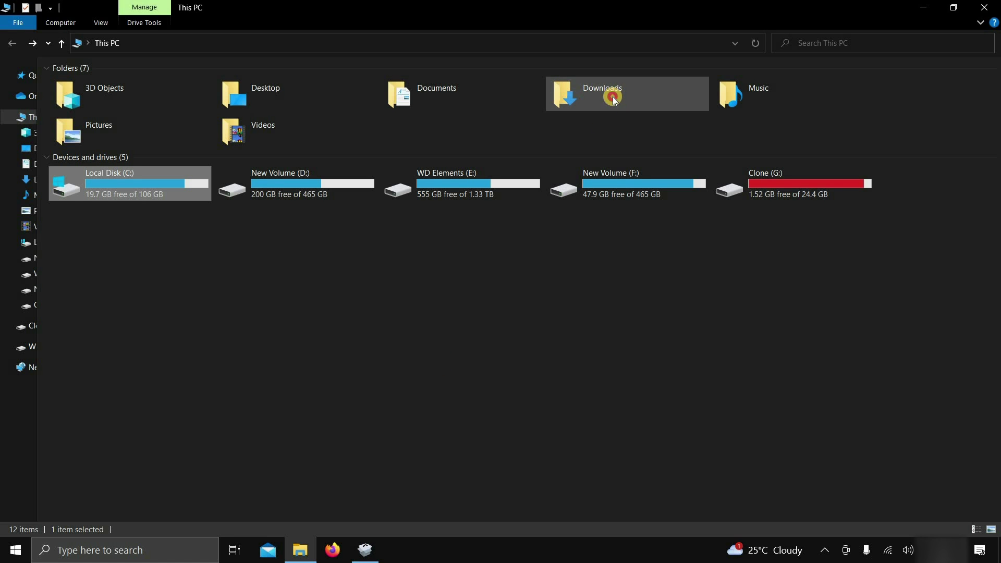
Open Downloads and agree to the installer's Terms of Use.
double_click(615, 100)
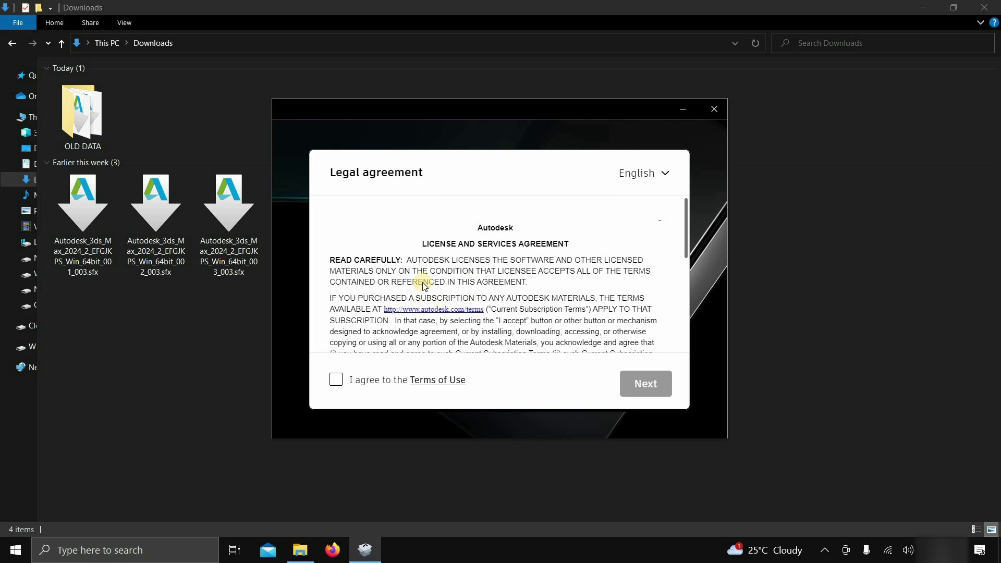
left_click(336, 380)
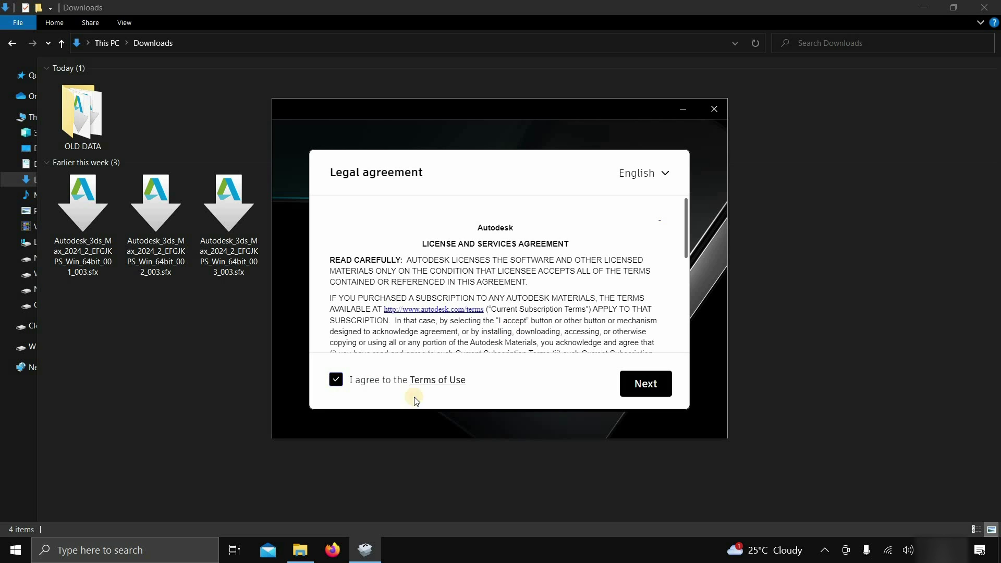
left_click(647, 389)
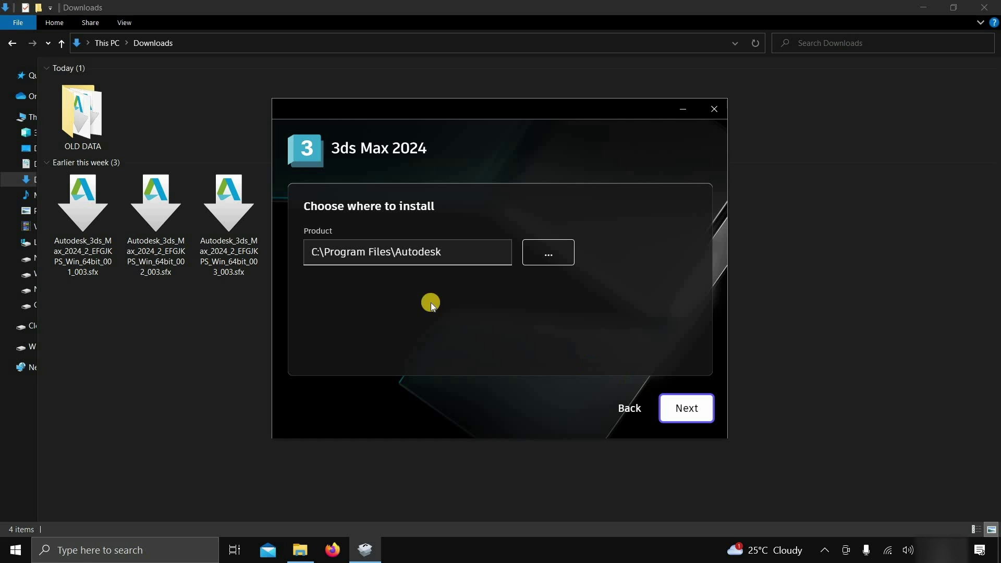
Keep C:\Program Files\Autodesk as the install location and continue.
left_click(461, 259)
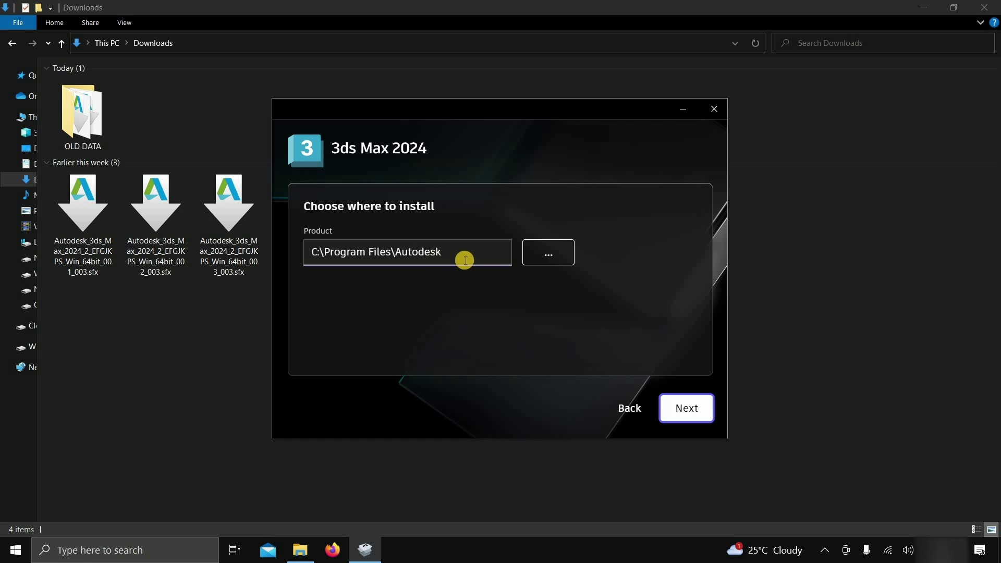
left_click(554, 261)
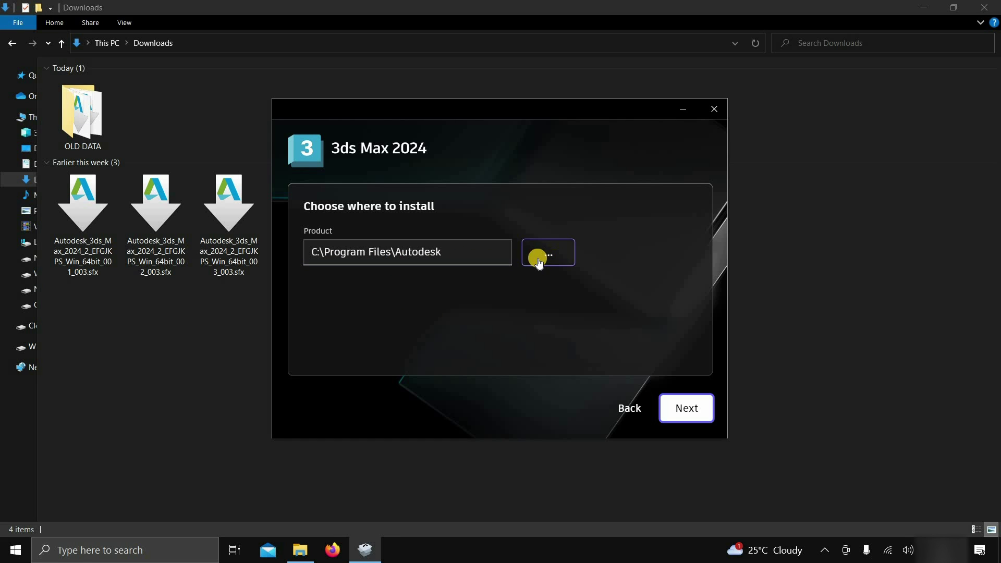
left_click(694, 409)
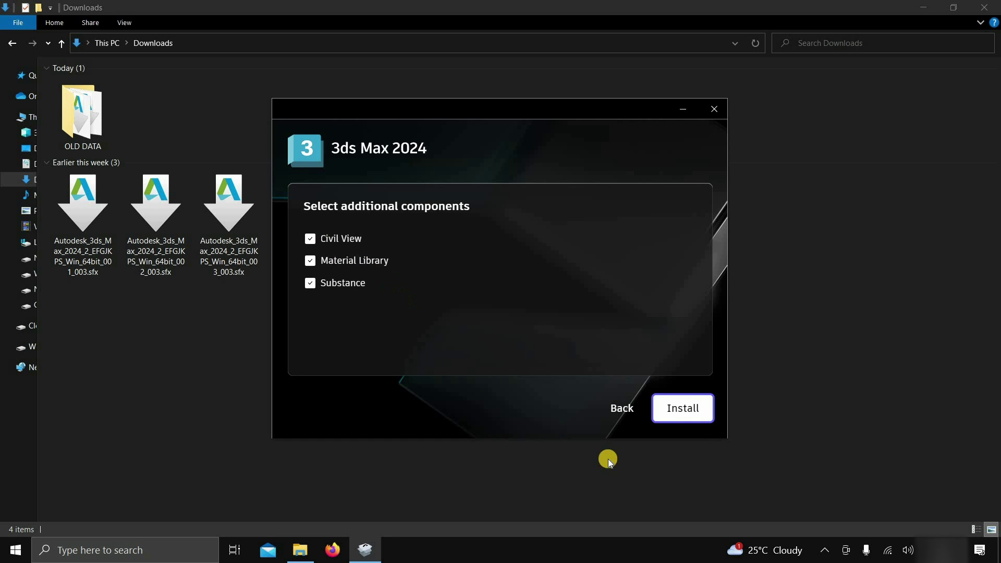
Install the 3ds Max 2024.2 Update with Civil View, Material Library and Substance, then start it.
left_click(690, 414)
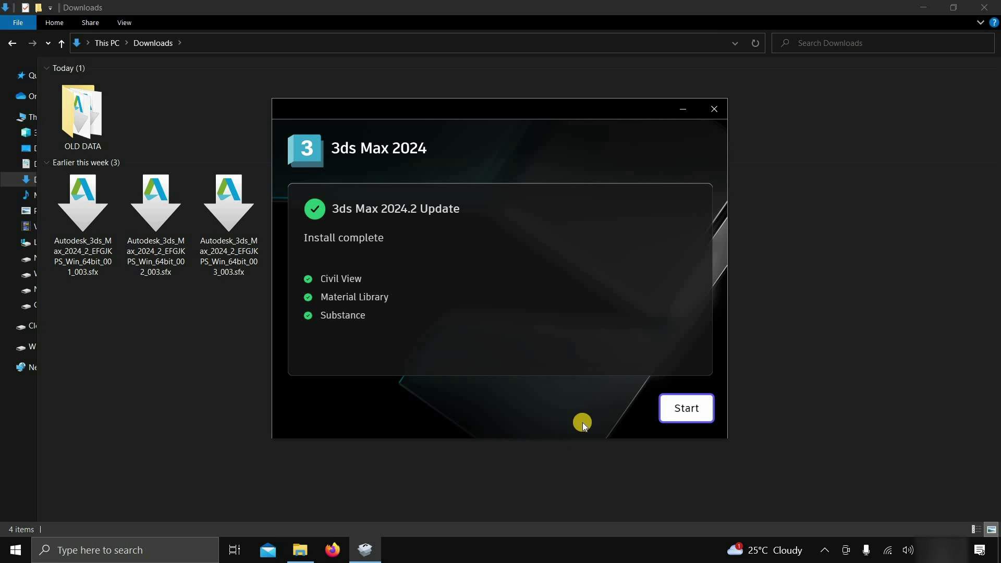
left_click(694, 412)
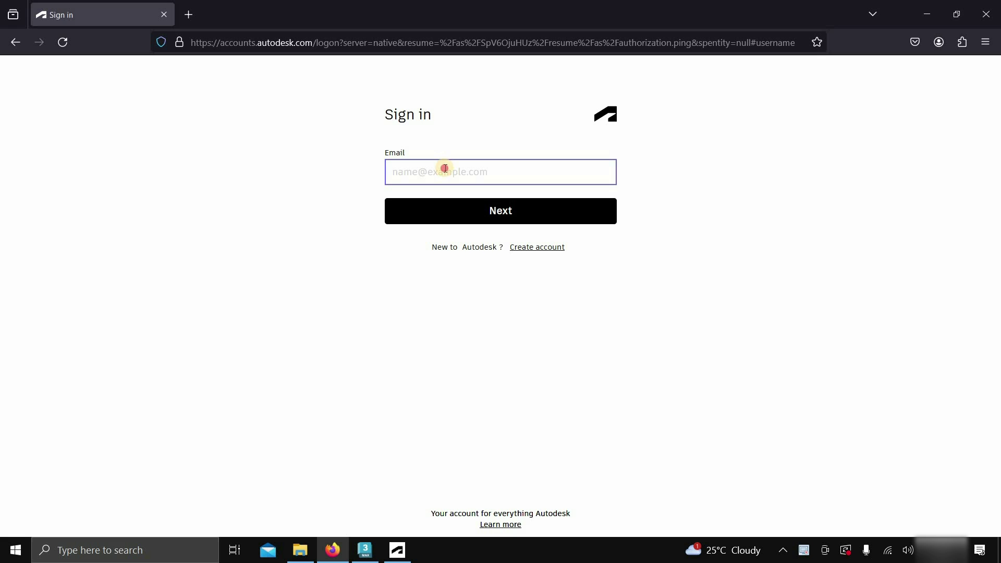
Sign in to the Autodesk Account with the account email and password.
type("[unreadable, blurred]")
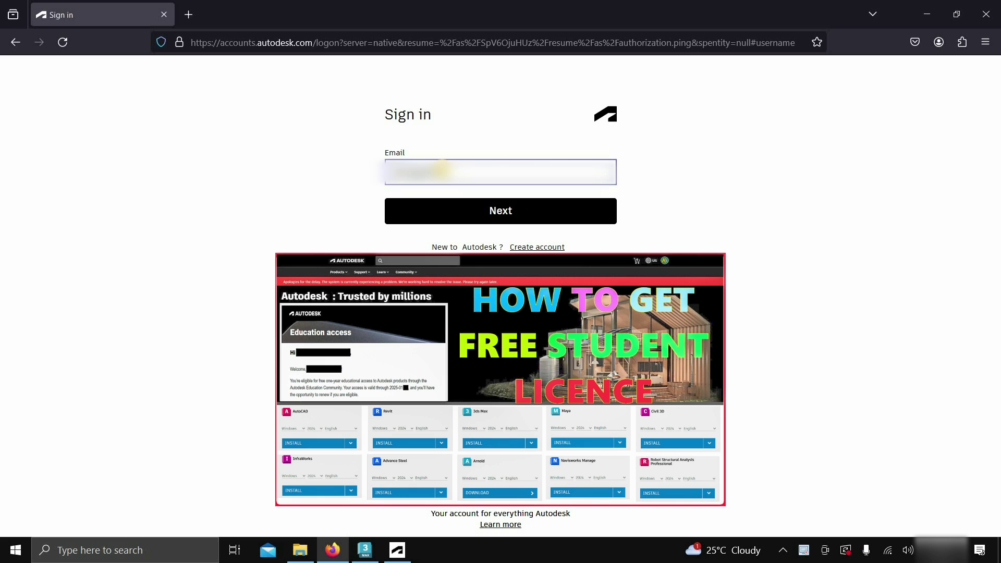
type("[unreadable, blurred]")
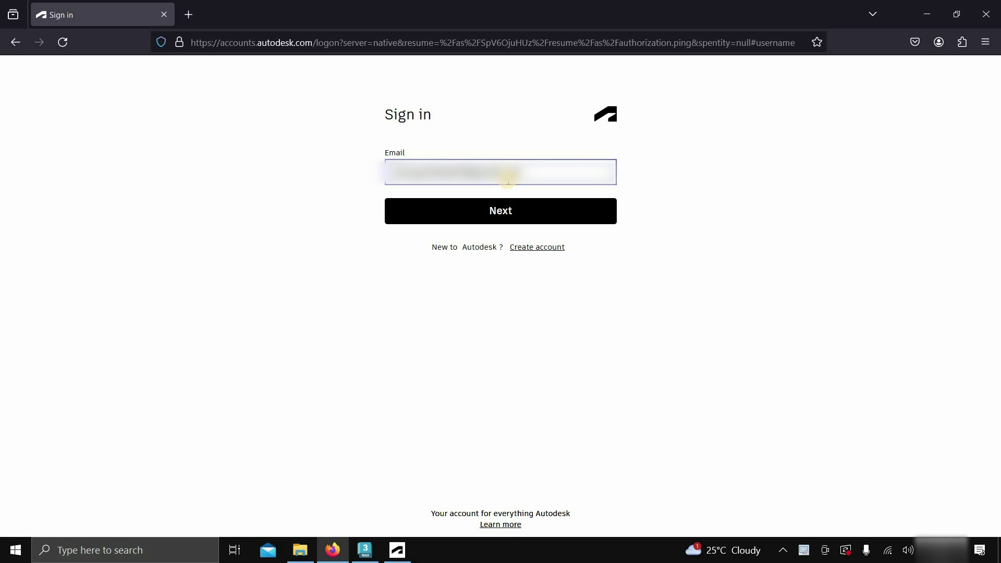
left_click(502, 211)
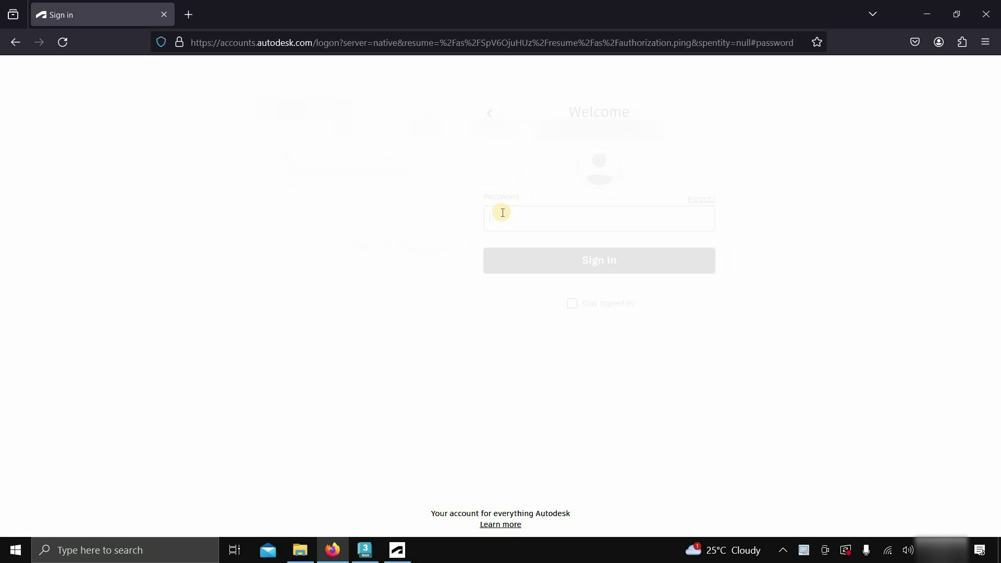
type("•••••••••••")
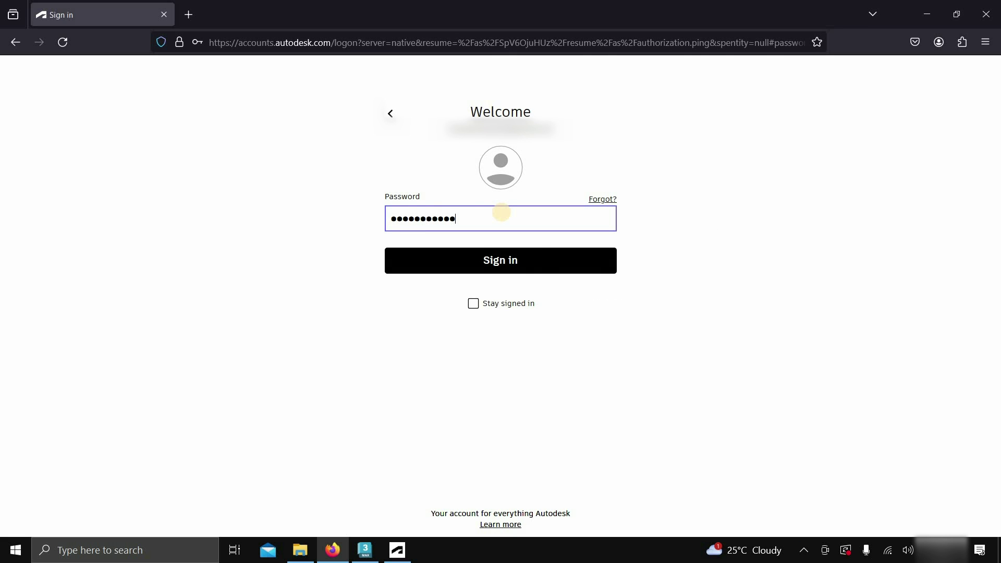
key("Return")
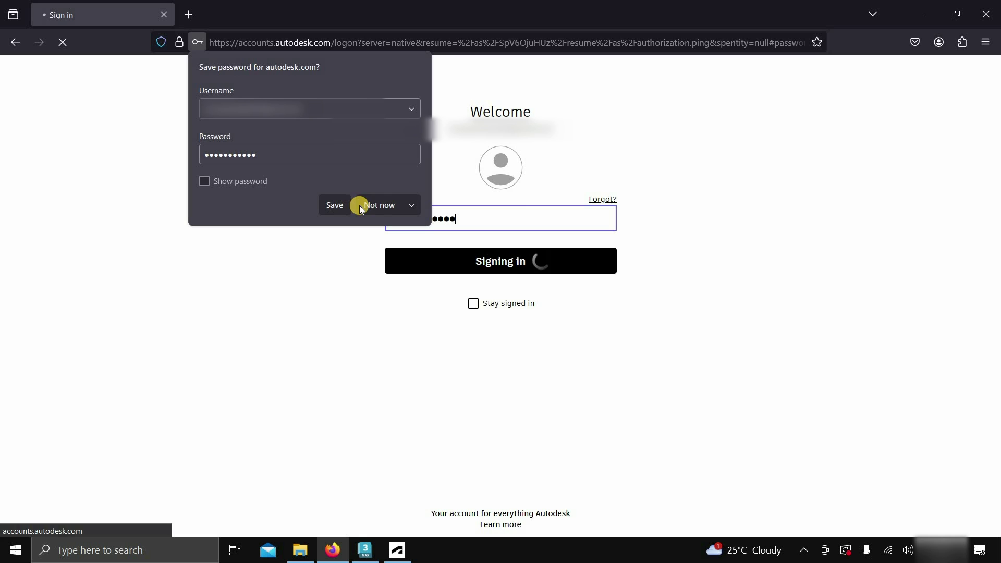
Decline saving the password, go to the product, and allow the Identity Manager link.
left_click(389, 205)
left_click(524, 346)
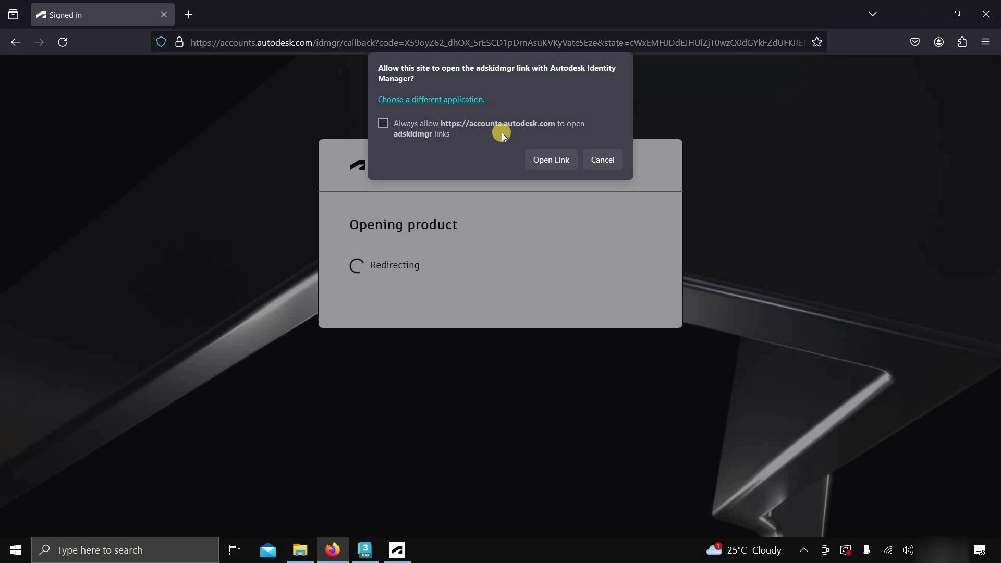
left_click(555, 161)
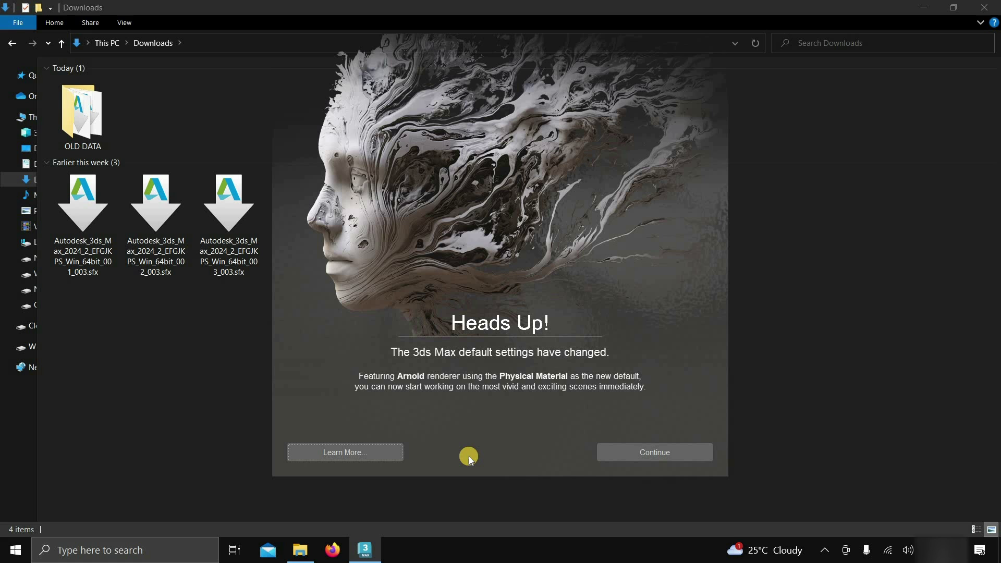
Continue past Heads Up, untick 'Show this Welcome Screen at startup', and close the Welcome screen.
left_click(647, 452)
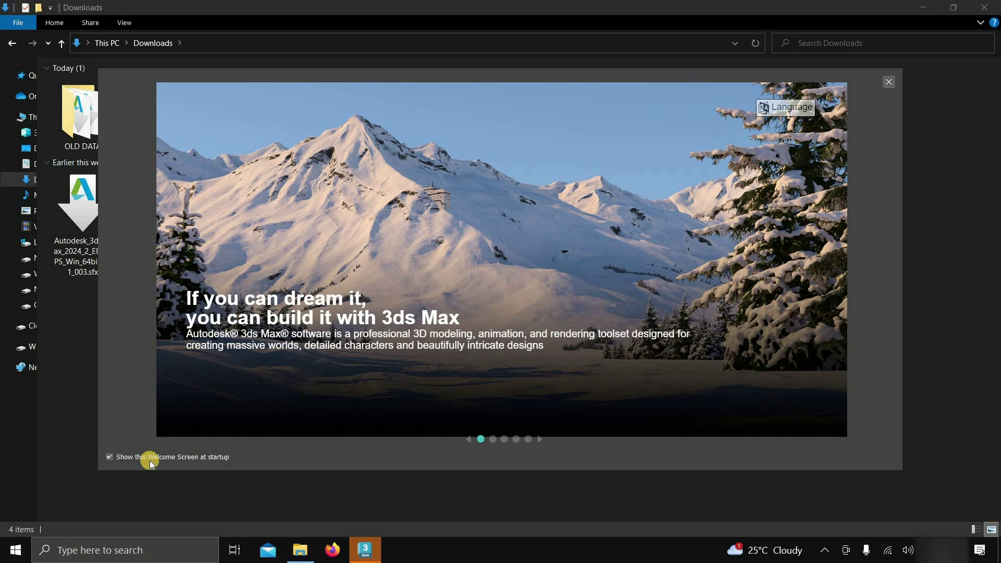
left_click(108, 456)
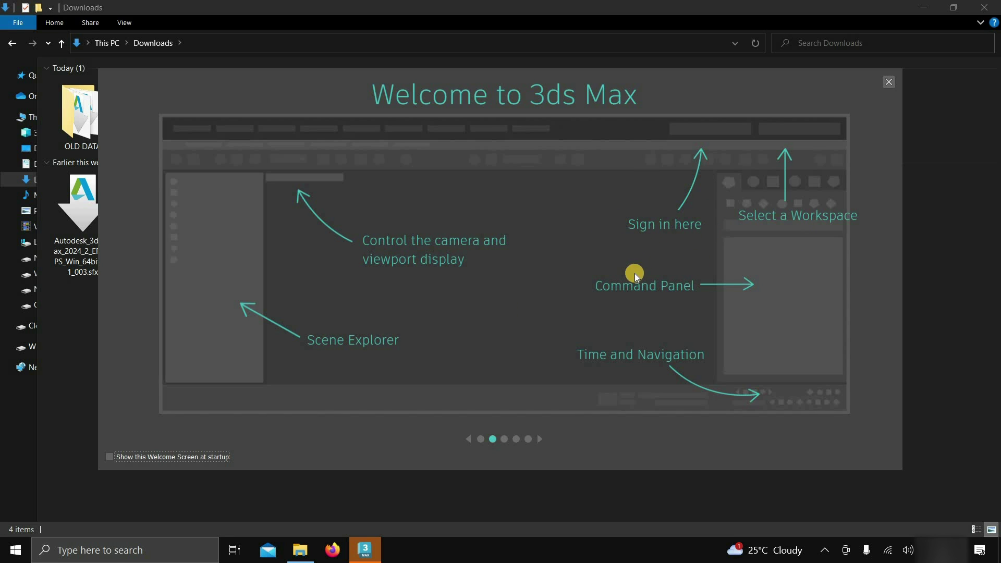
left_click(885, 82)
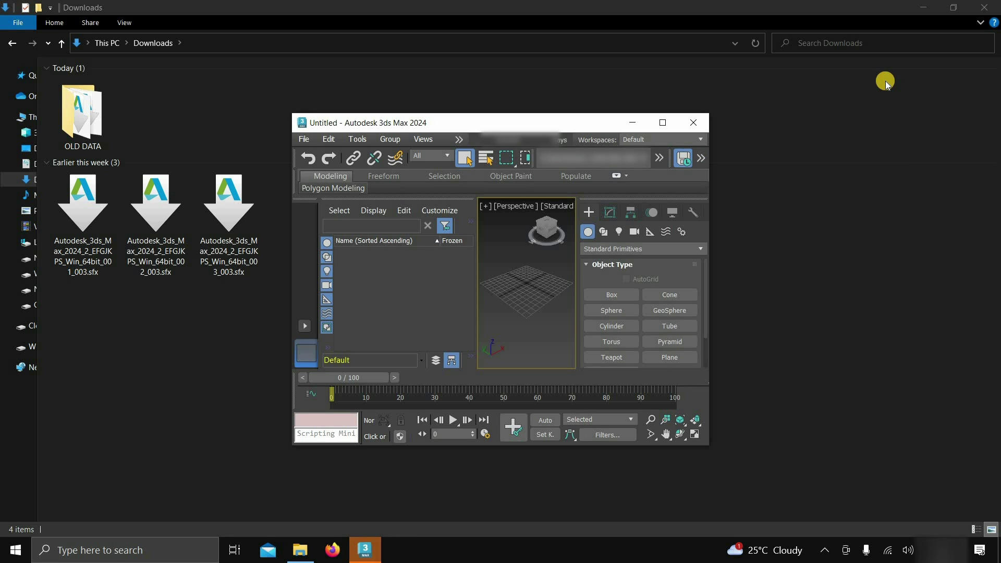
Maximize 3ds Max, open Manage License from the account menu, and choose Change license type.
left_click(663, 124)
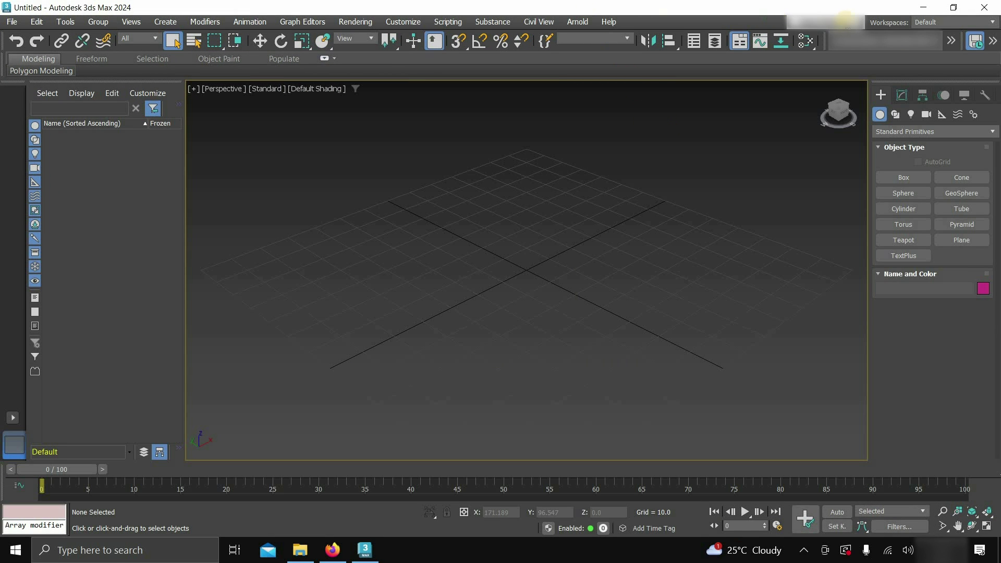
left_click(857, 21)
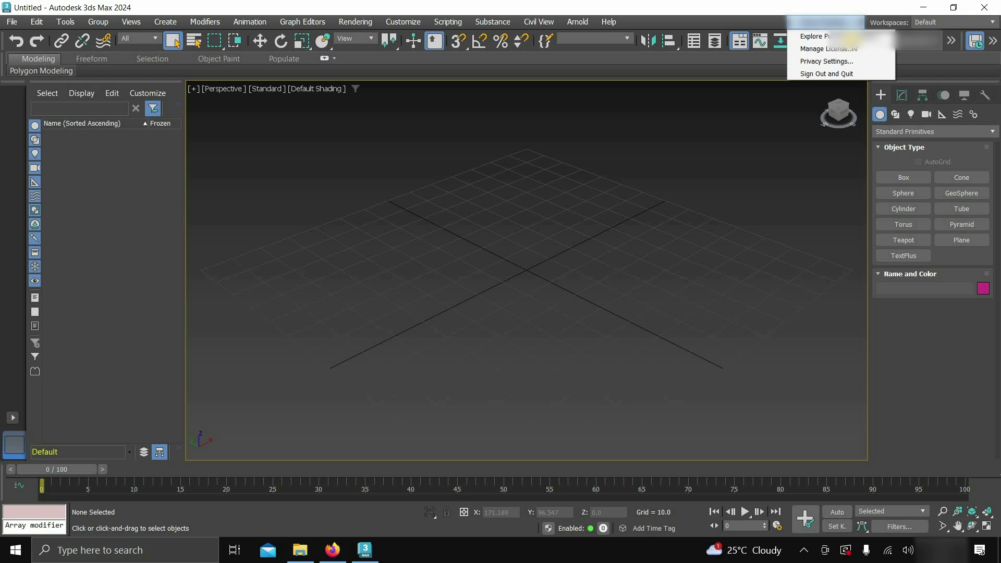
left_click(840, 48)
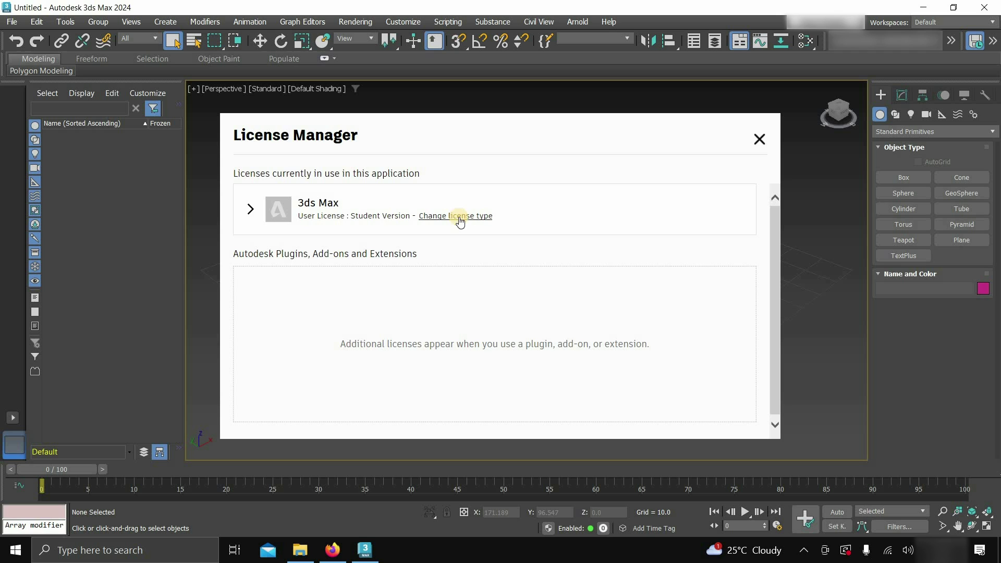
left_click(459, 218)
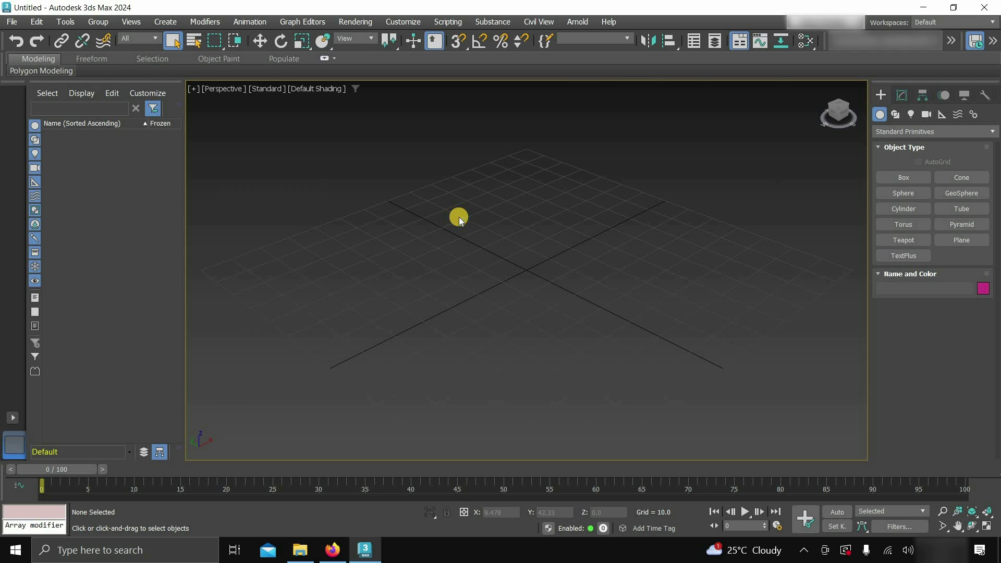